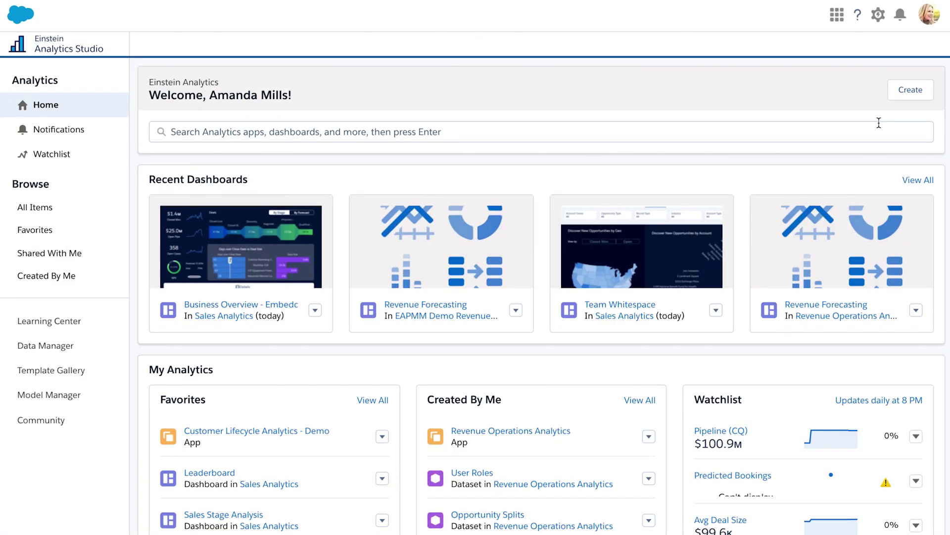
# Start a new app from the Revenue Operations Analytics template.
pyautogui.click(910, 89)
pyautogui.click(903, 114)
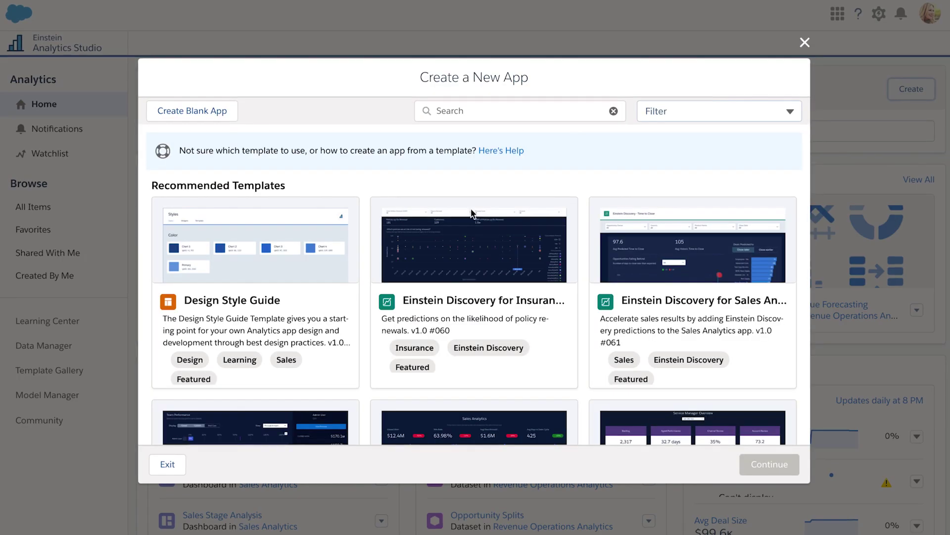
pyautogui.scroll(-2, 362, 320)
pyautogui.scroll(-4, 362, 316)
pyautogui.scroll(-4, 362, 316)
pyautogui.scroll(-5, 363, 316)
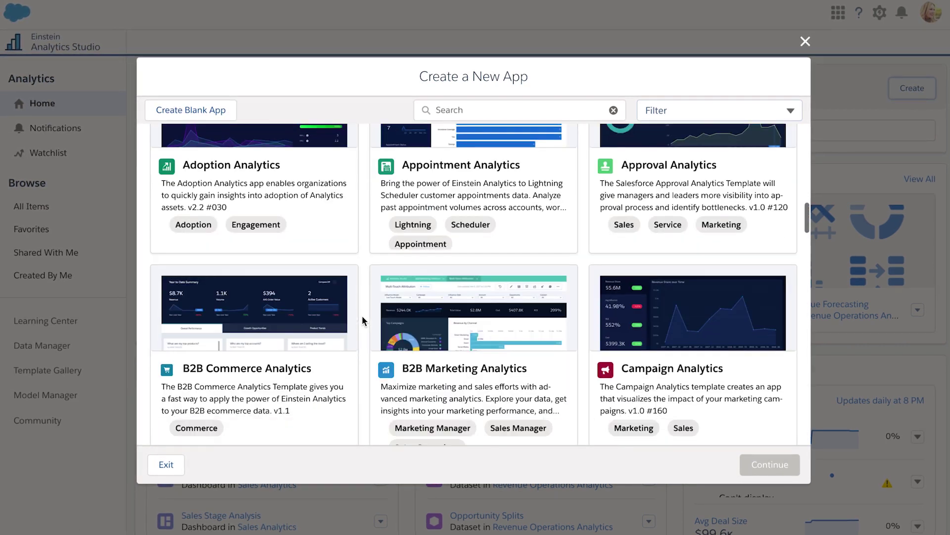
pyautogui.scroll(-3, 363, 316)
pyautogui.scroll(5, 361, 315)
pyautogui.scroll(3, 362, 315)
pyautogui.click(290, 286)
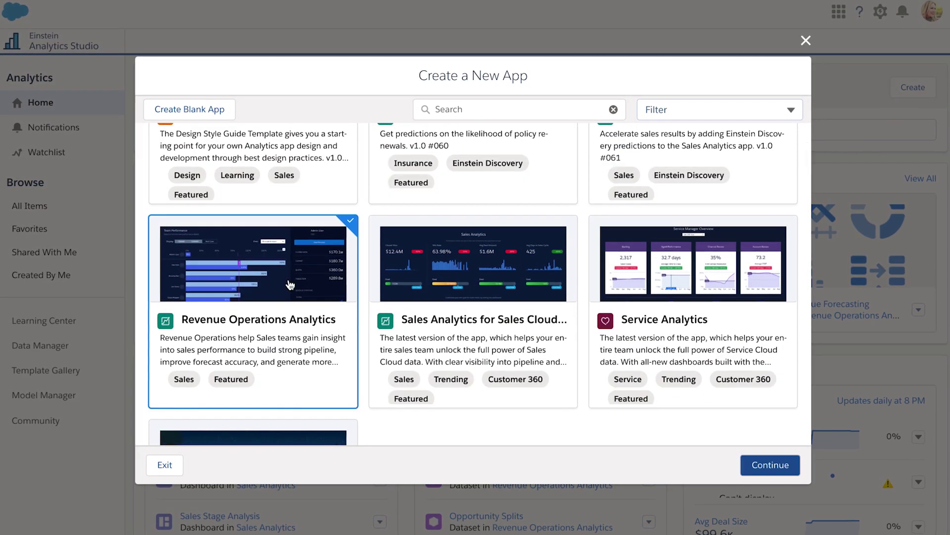
# Continue past the template details and personalization checks, accepting the data checks.
pyautogui.click(769, 464)
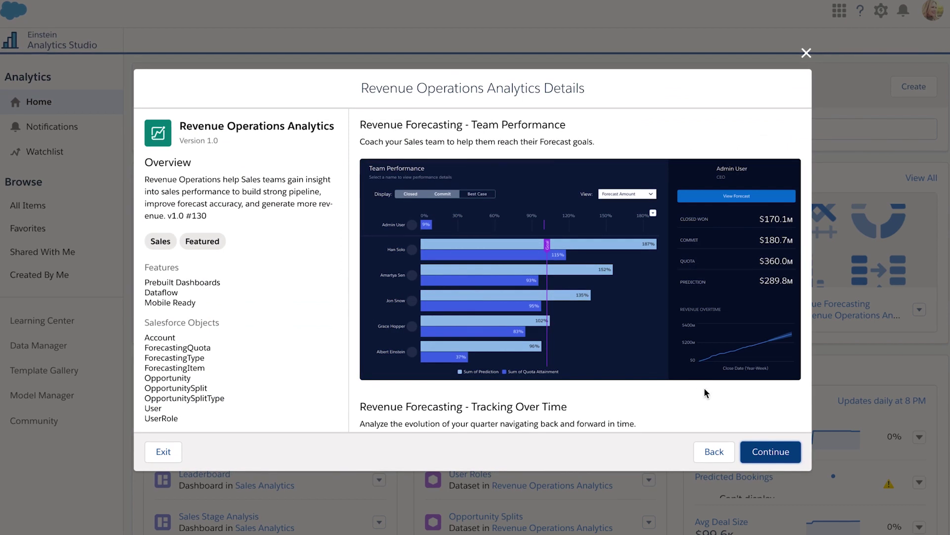
pyautogui.scroll(-5, 697, 380)
pyautogui.click(770, 452)
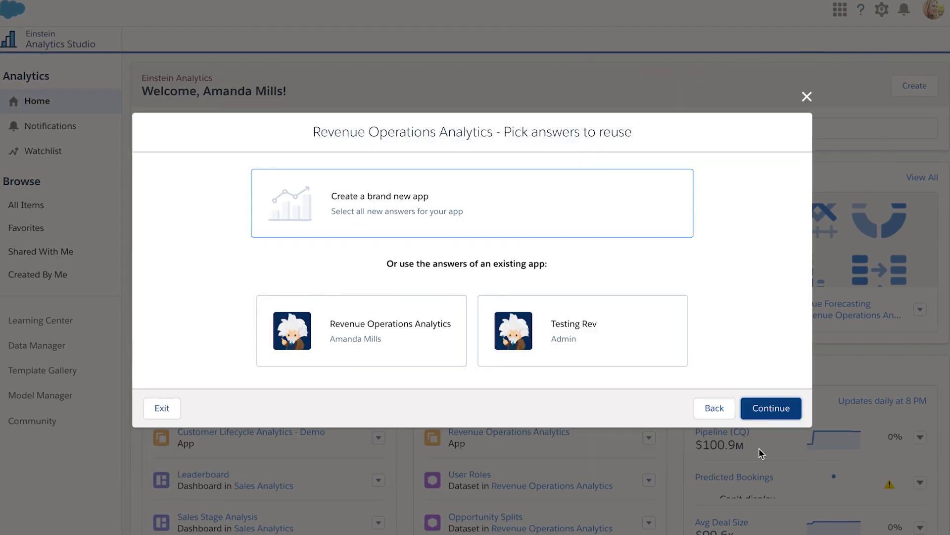
pyautogui.click(770, 409)
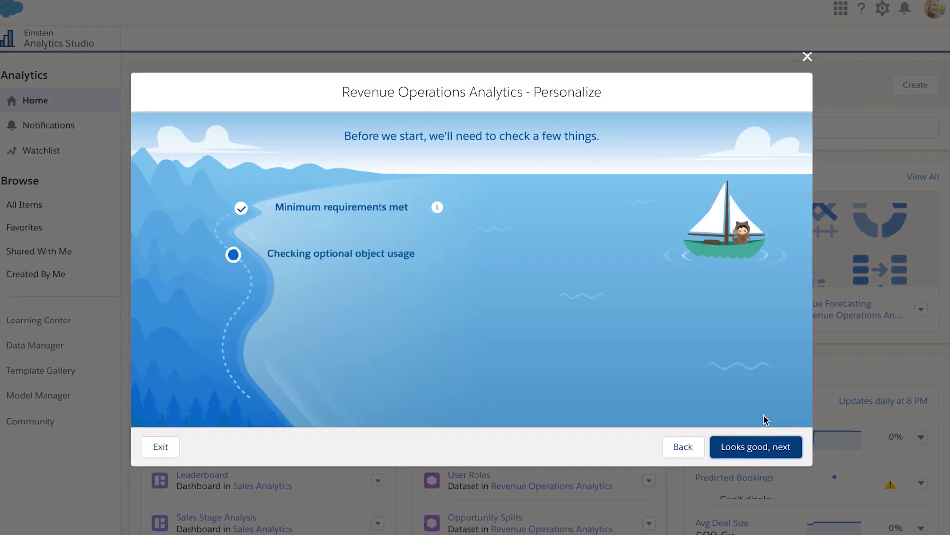
pyautogui.click(753, 450)
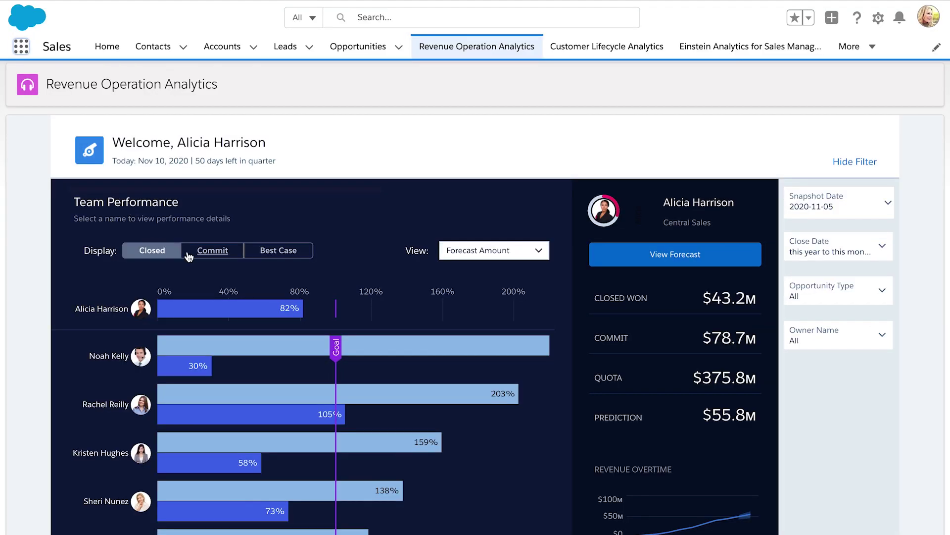
pyautogui.click(204, 253)
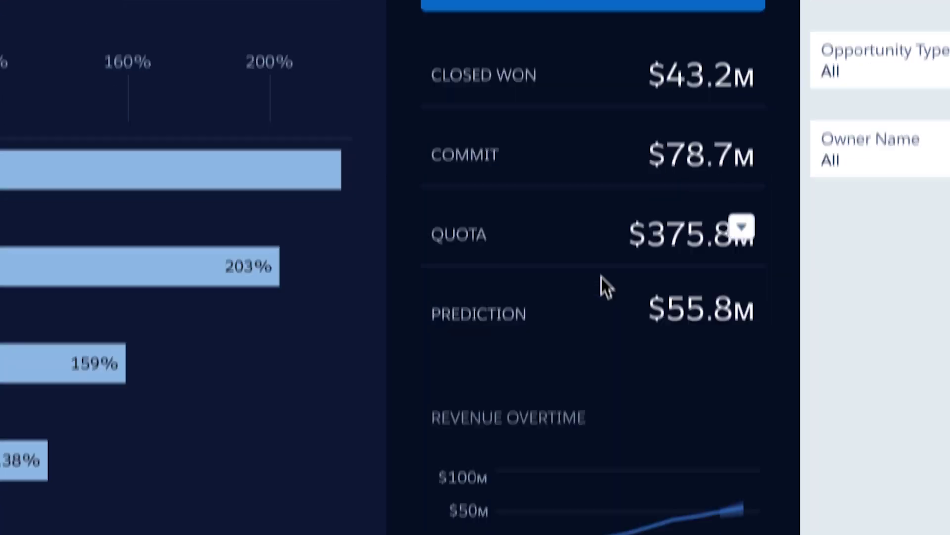
pyautogui.scroll(-4, 601, 279)
pyautogui.moveTo(237, 238)
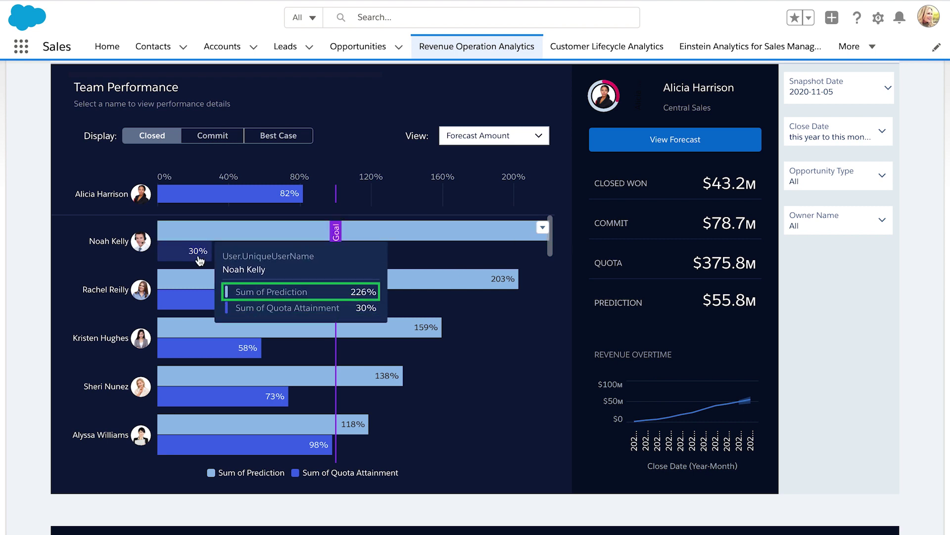
pyautogui.click(199, 260)
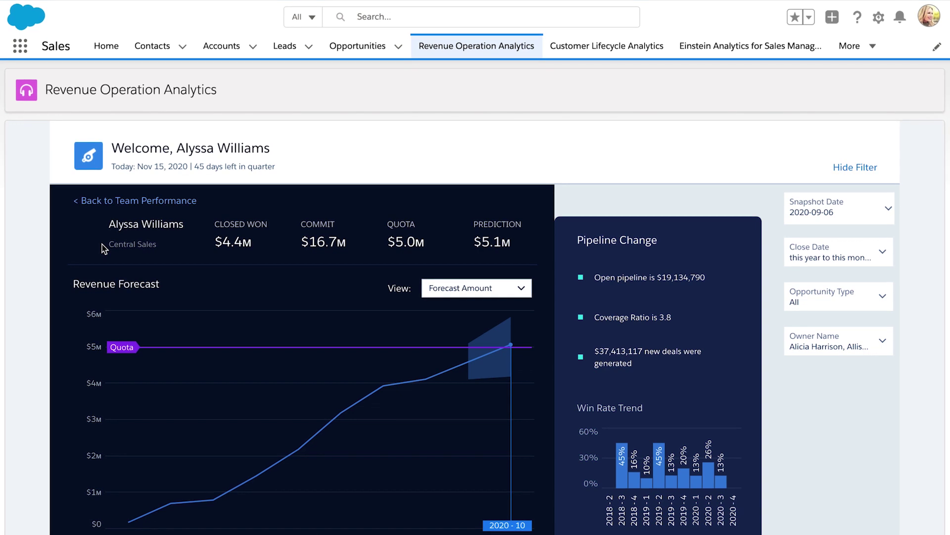
pyautogui.moveTo(405, 241)
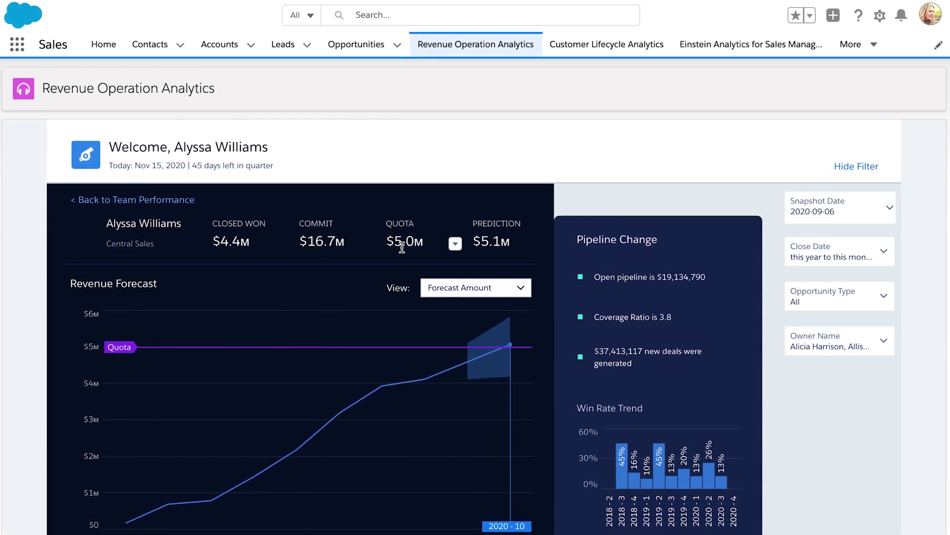
pyautogui.scroll(-1, 392, 345)
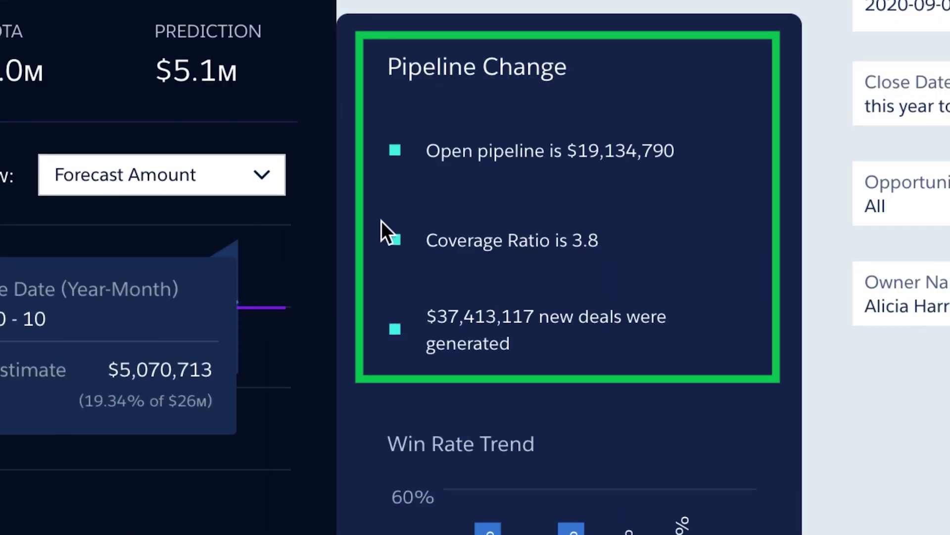
pyautogui.scroll(-4, 576, 238)
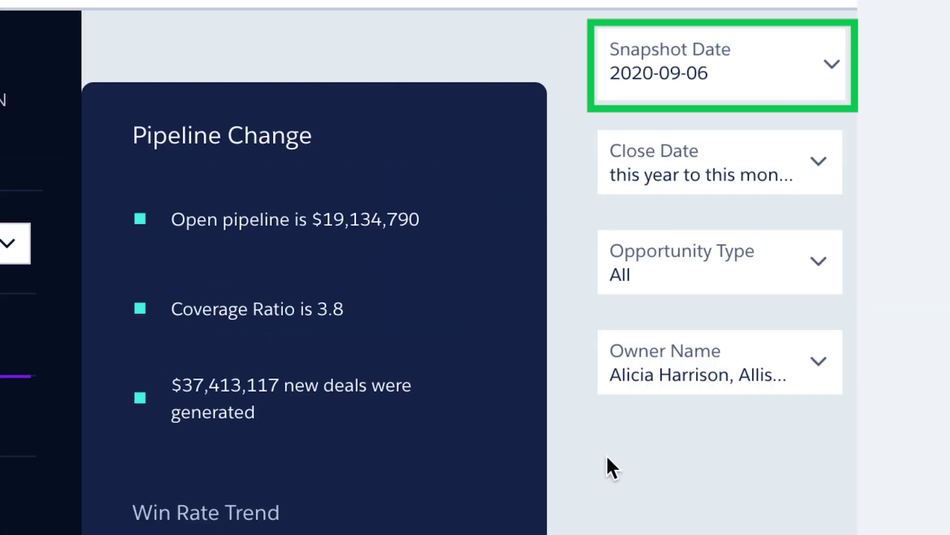
# Set the Snapshot Date filter to 2020-07-08.
pyautogui.click(838, 69)
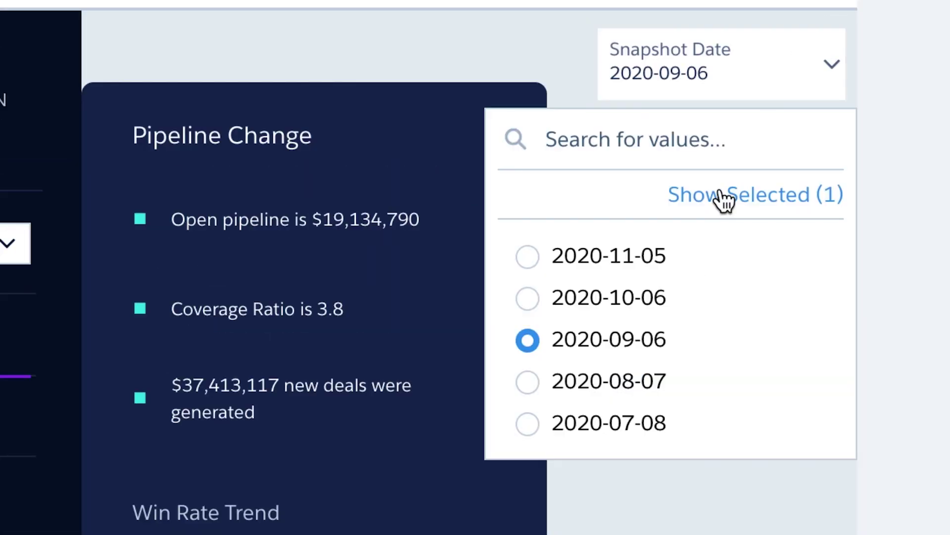
pyautogui.click(609, 424)
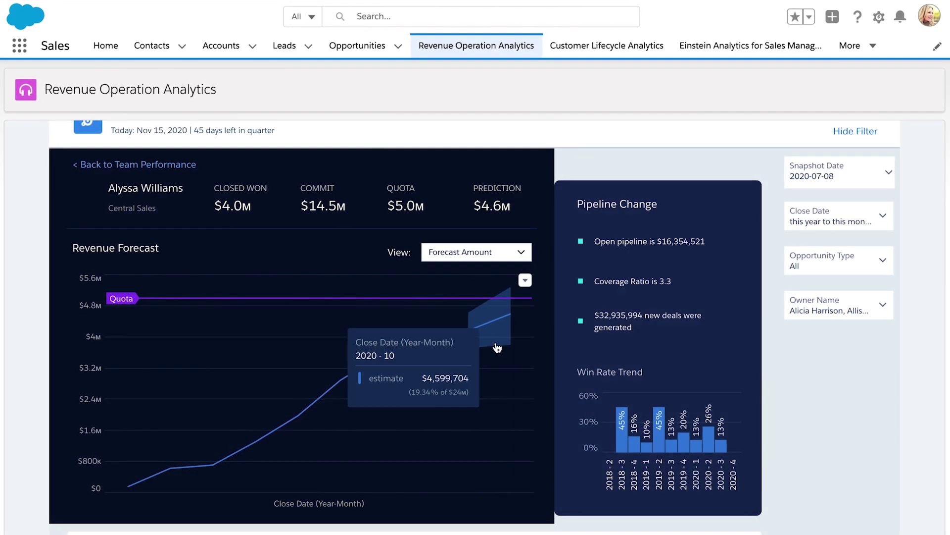
pyautogui.scroll(-2, 496, 349)
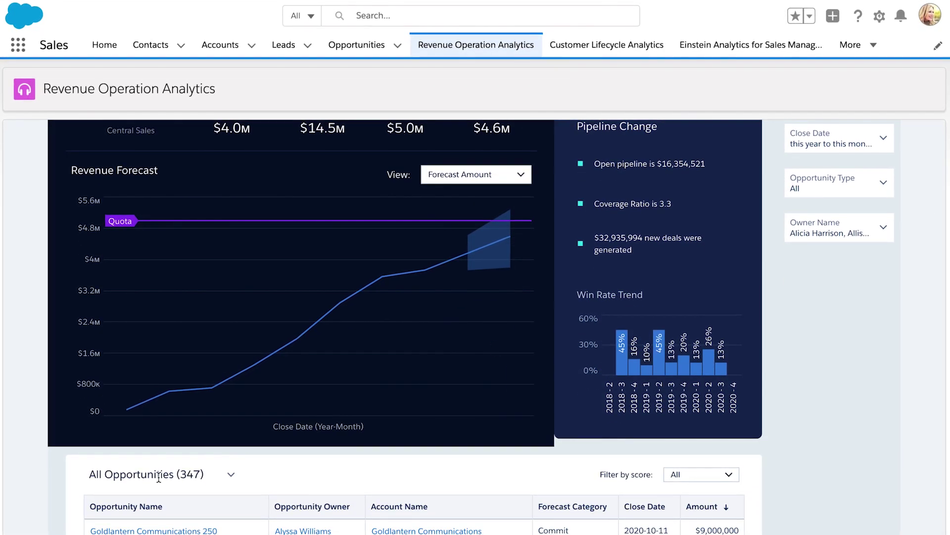
pyautogui.scroll(-2, 75, 460)
pyautogui.scroll(-2, 75, 507)
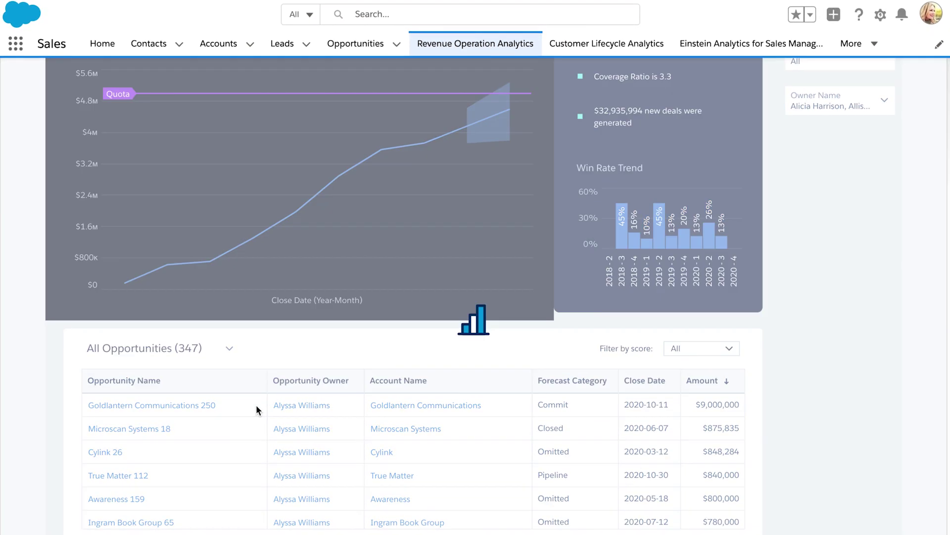
# Update Advanced Communications - Services 133K with a November 20, 2020 close date.
pyautogui.click(255, 405)
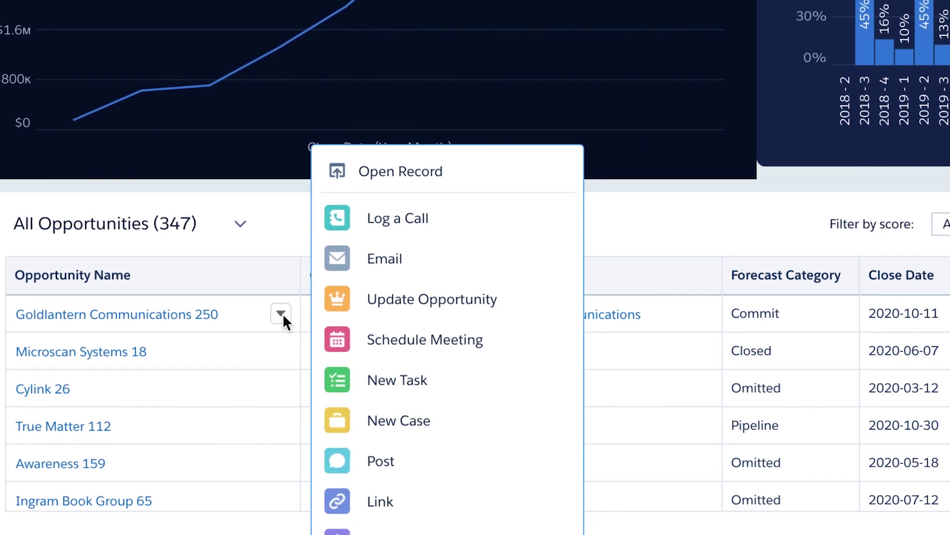
pyautogui.click(468, 301)
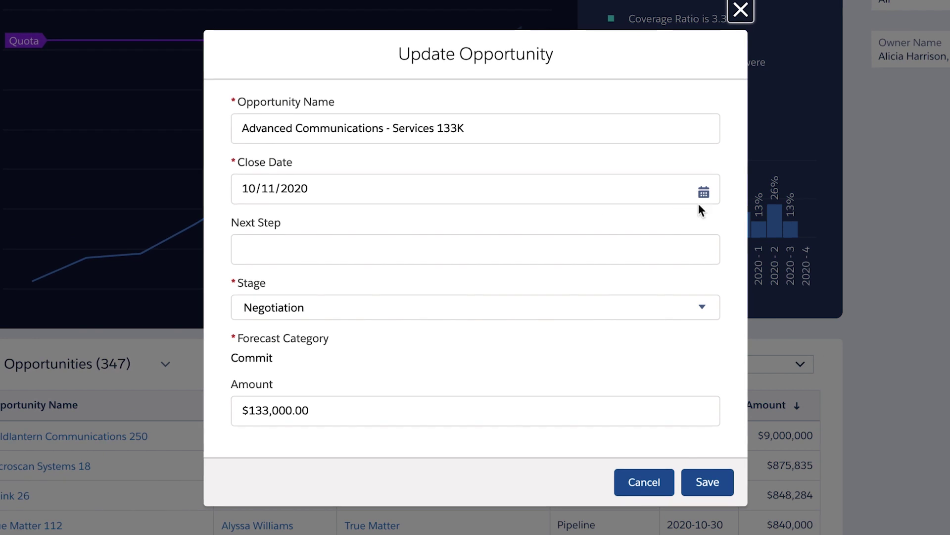
pyautogui.click(704, 192)
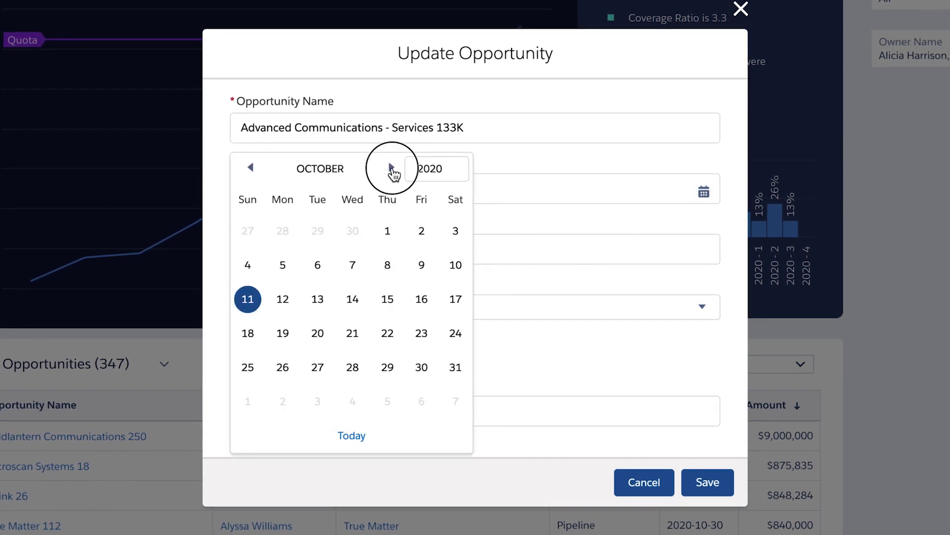
pyautogui.click(391, 168)
pyautogui.click(421, 298)
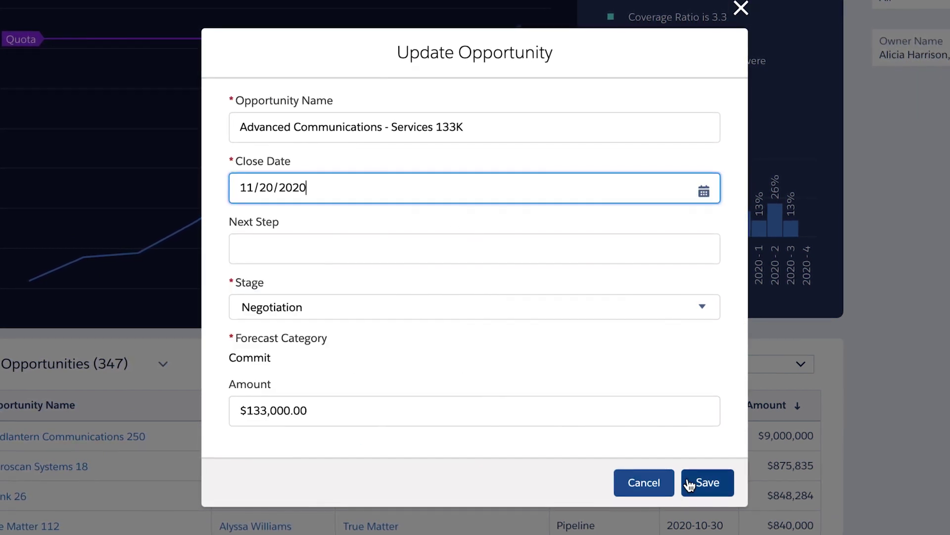